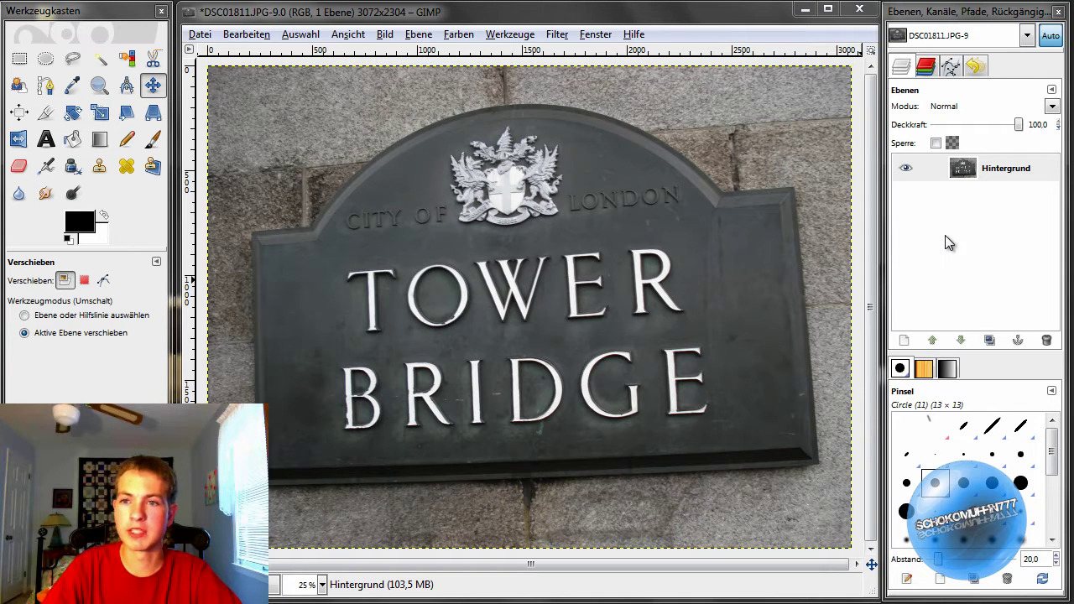
Step: Duplicate the Hintergrund photo layer to create a Hintergrund-Kopie layer above it
{"action": "left_click", "coordinate": [957, 171]}
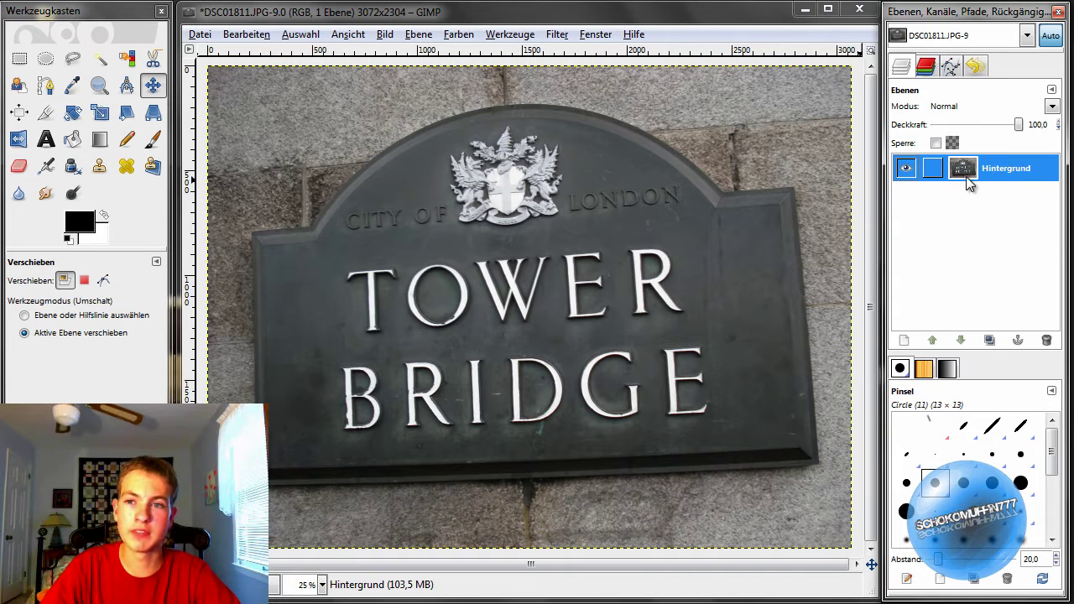
{"action": "right_click", "coordinate": [993, 172]}
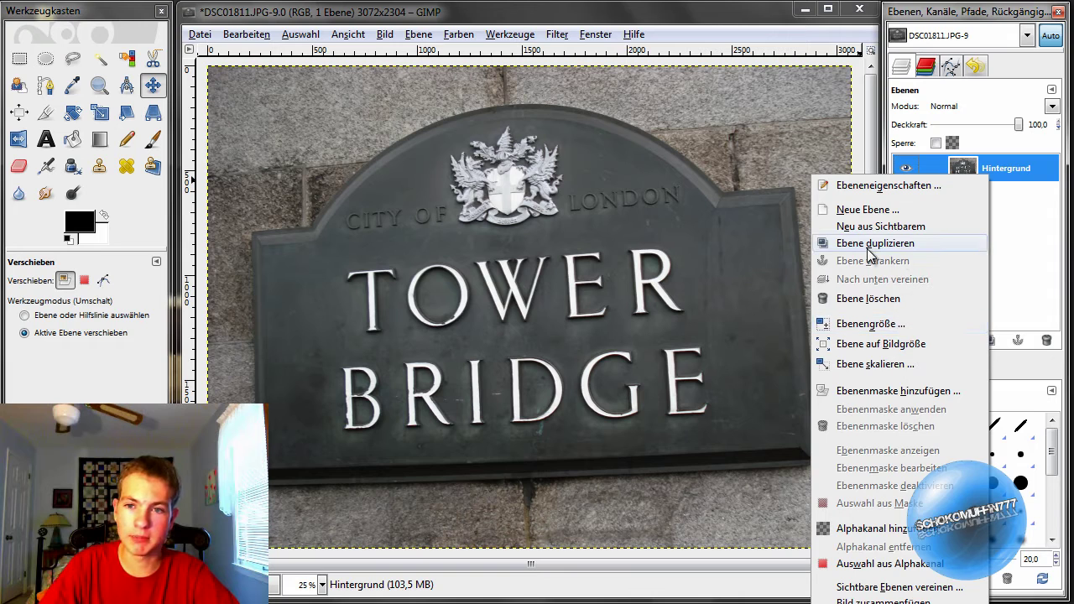
{"action": "left_click", "coordinate": [912, 245]}
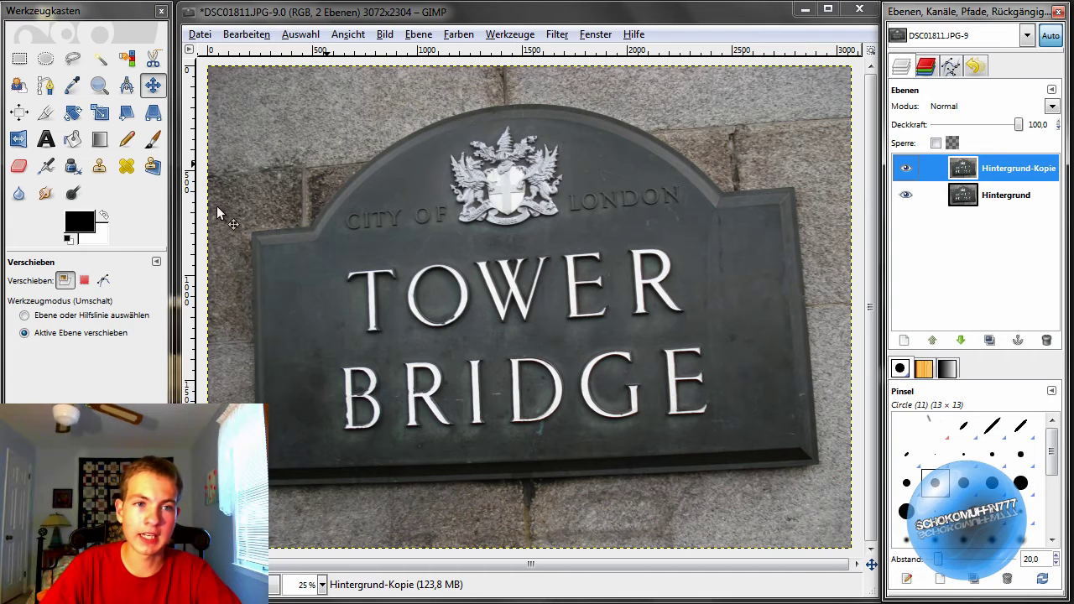
Step: Set the foreground colour to cyan (00ffff)
{"action": "left_click", "coordinate": [77, 222]}
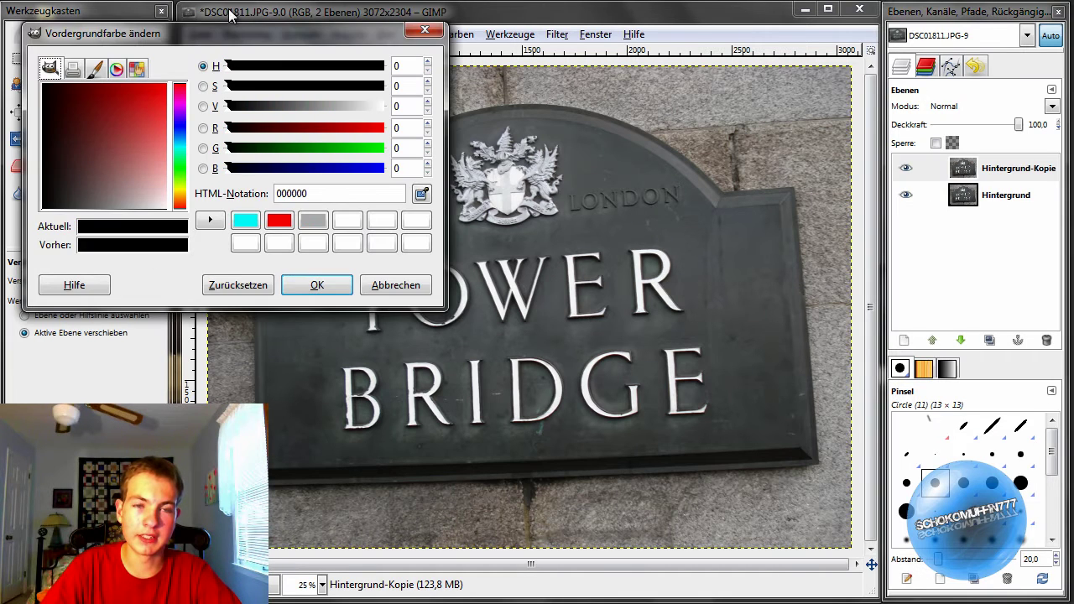
{"action": "left_click_drag", "start_coordinate": [246, 31], "coordinate": [443, 53]}
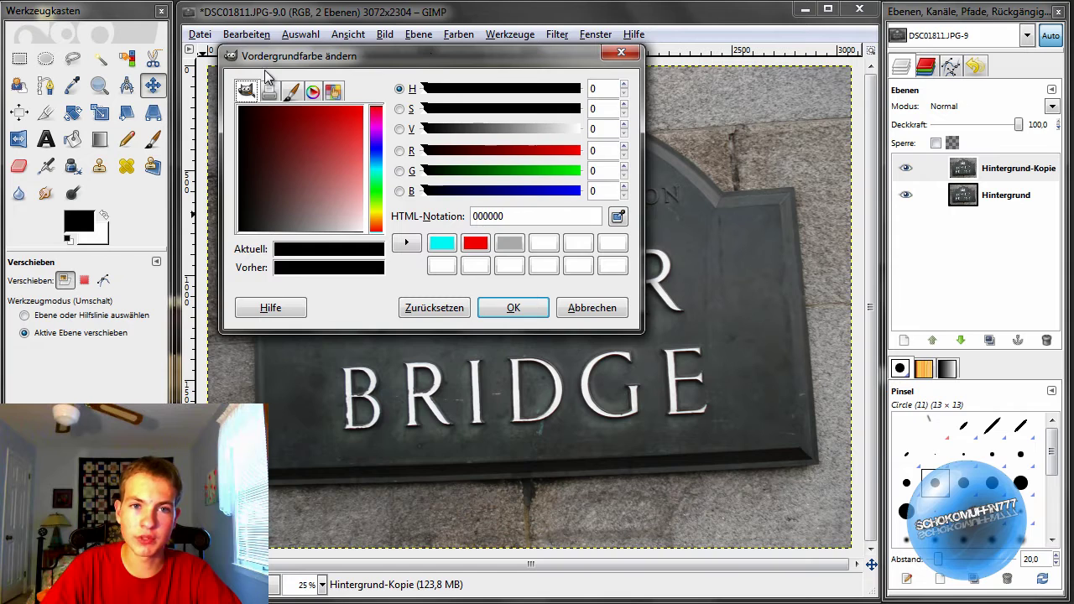
{"action": "left_click", "coordinate": [442, 243]}
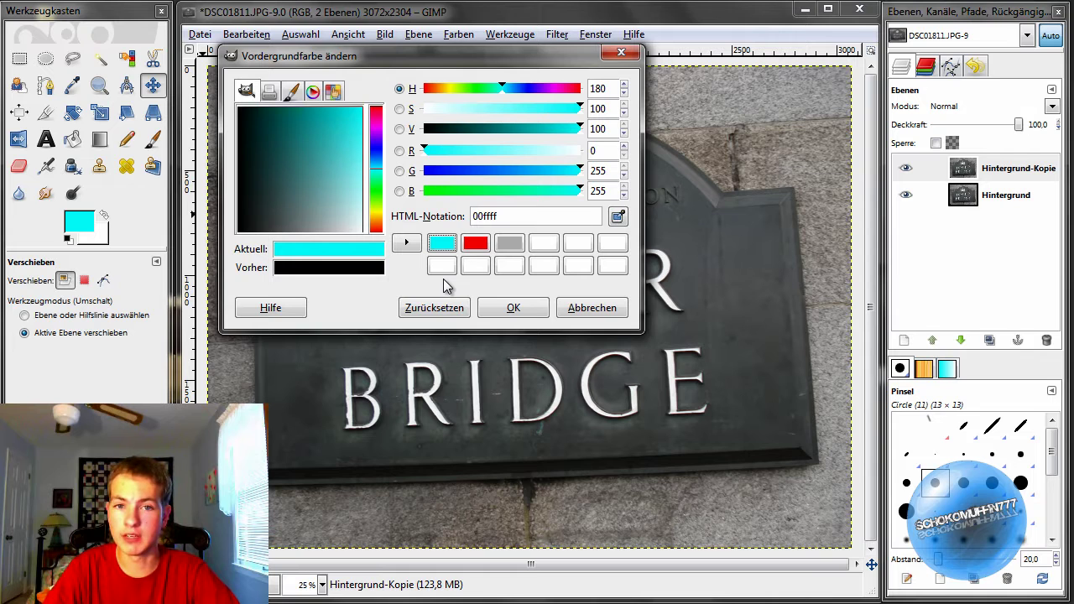
{"action": "left_click", "coordinate": [511, 310]}
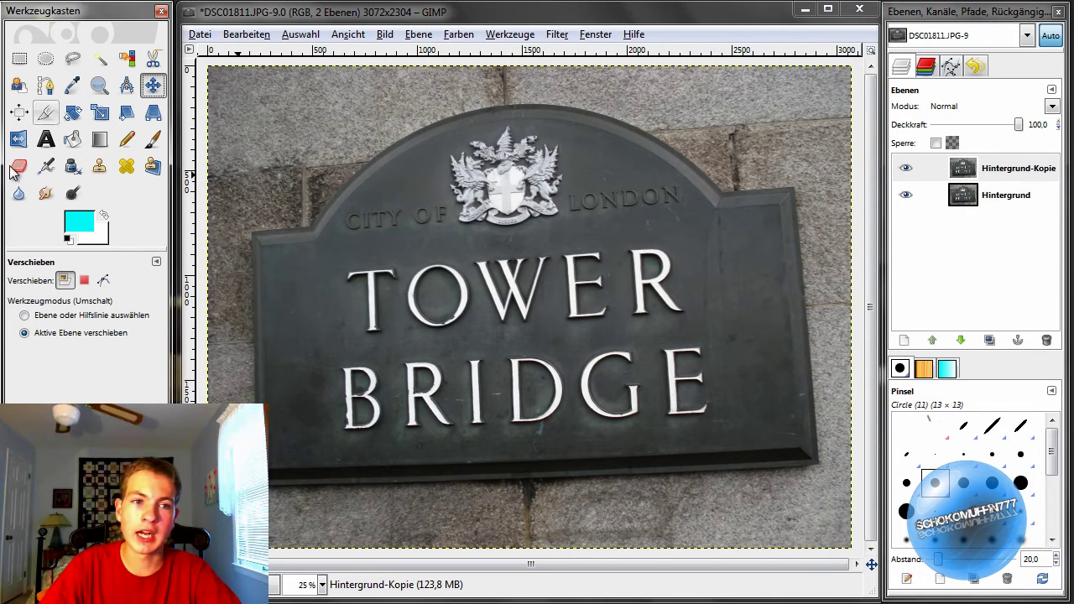
Step: Set the background colour to red (ff0000)
{"action": "left_click", "coordinate": [102, 240]}
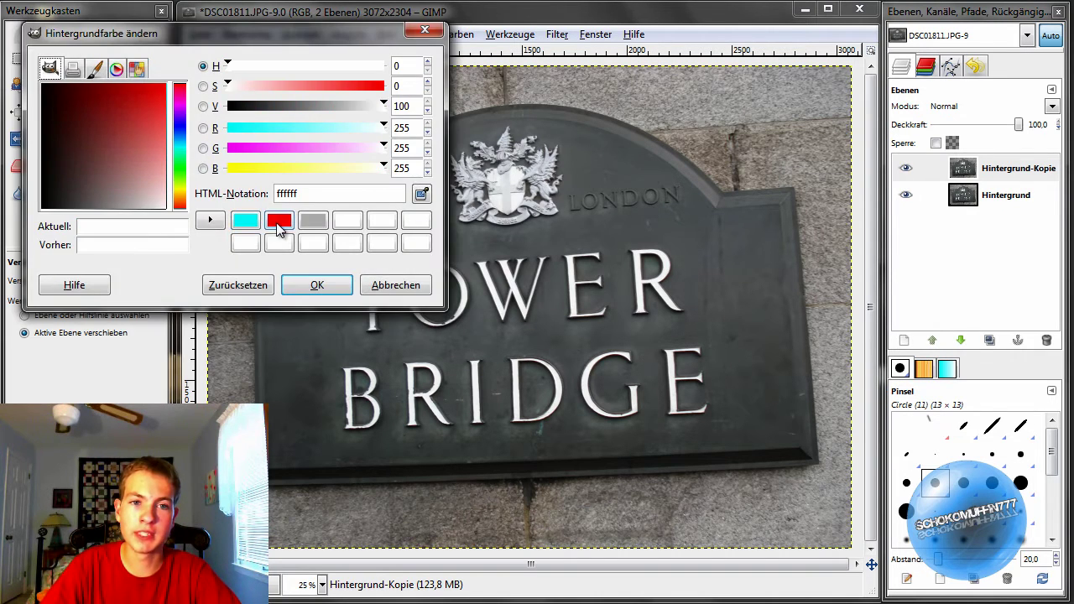
{"action": "left_click", "coordinate": [280, 223]}
{"action": "left_click_drag", "start_coordinate": [282, 42], "coordinate": [509, 67]}
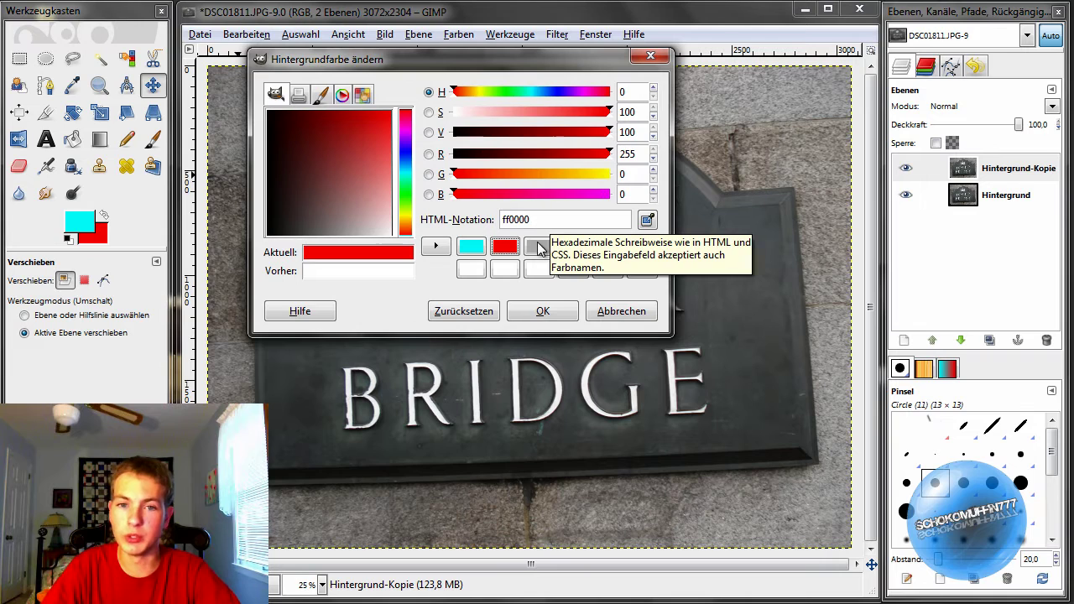
{"action": "left_click", "coordinate": [543, 313]}
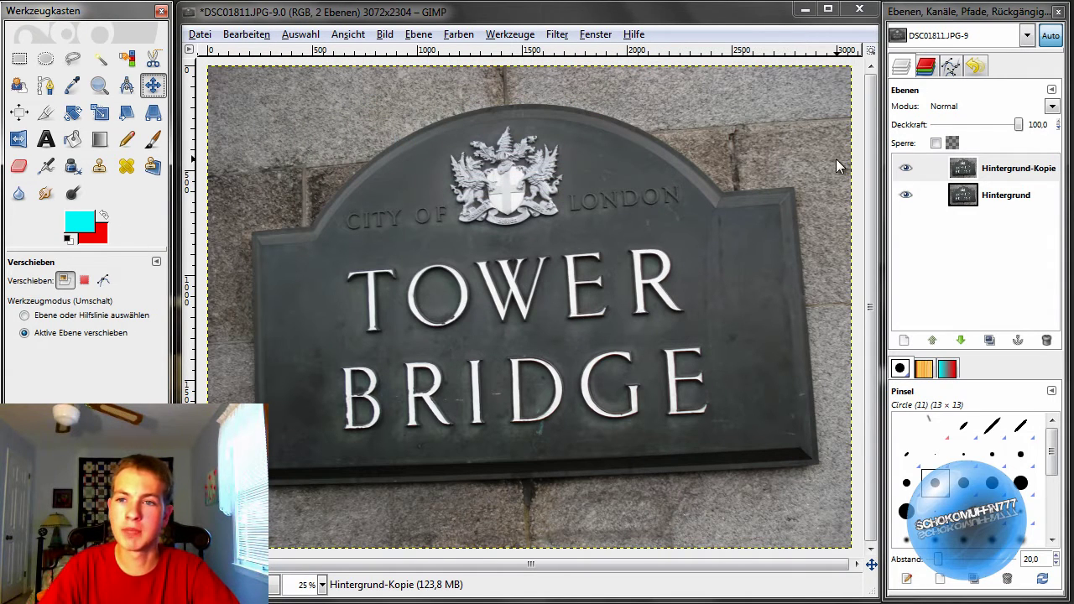
Step: Add a foreground-filled layer named 'Cyan' above Hintergrund, then select Hintergrund-Kopie
{"action": "left_click", "coordinate": [987, 195]}
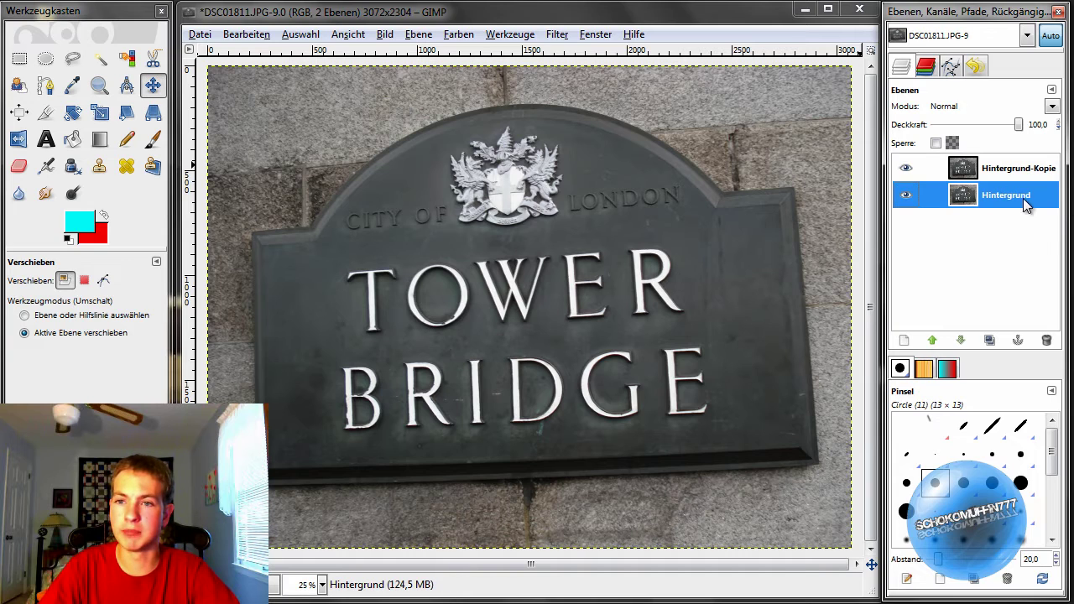
{"action": "left_click", "coordinate": [904, 340]}
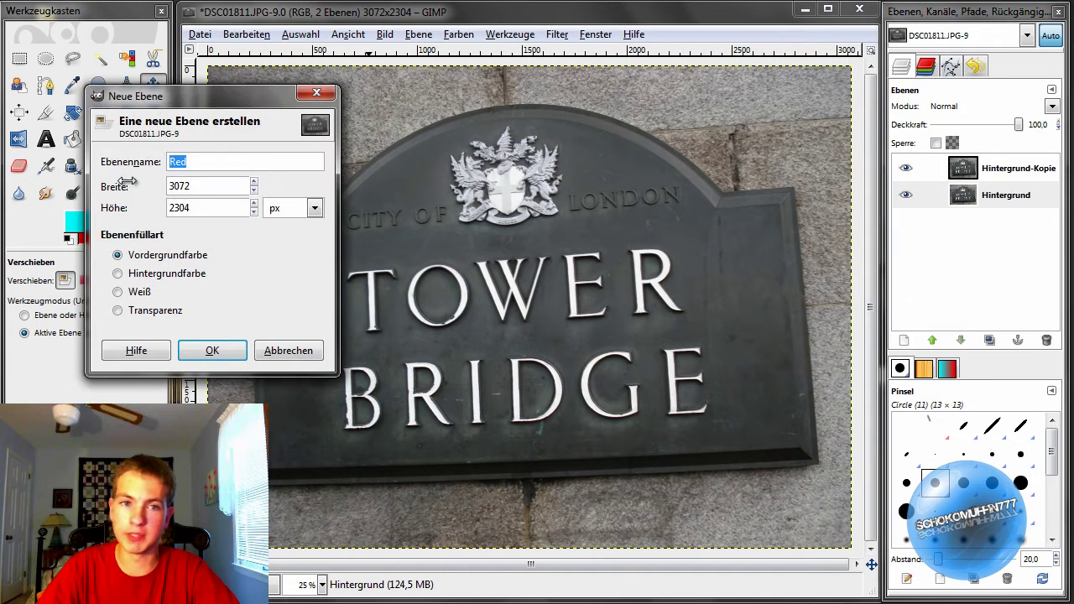
{"action": "left_click_drag", "start_coordinate": [200, 102], "coordinate": [398, 121]}
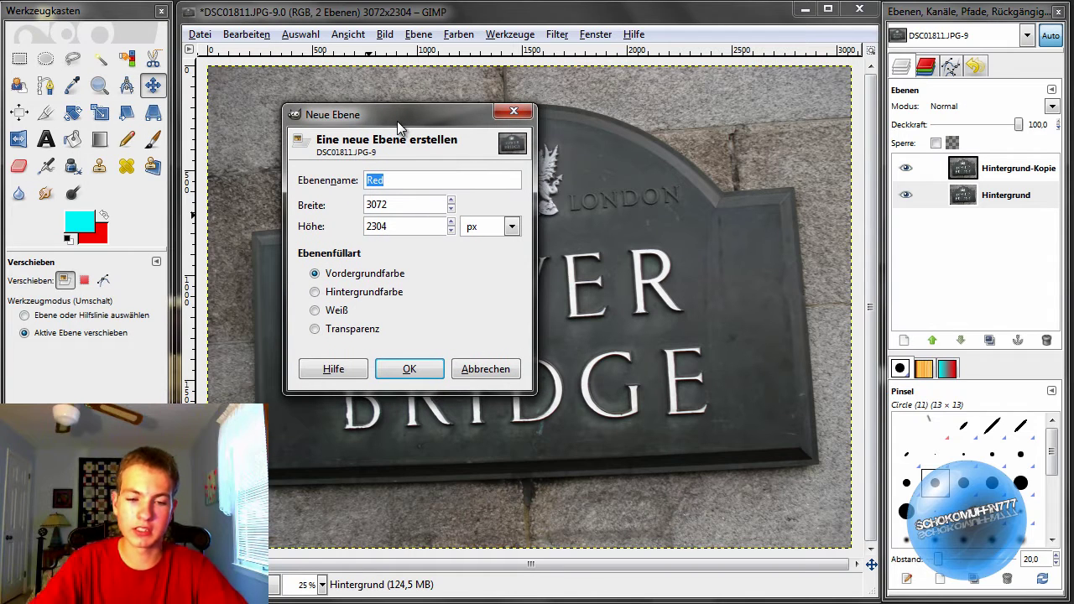
{"action": "type", "text": "Cyan"}
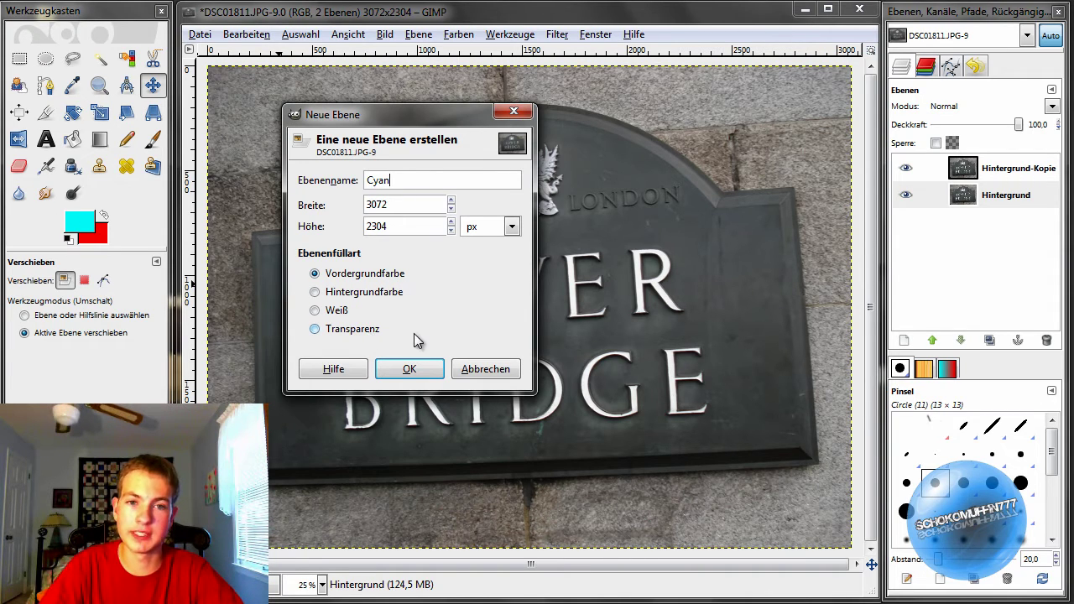
{"action": "left_click", "coordinate": [411, 368]}
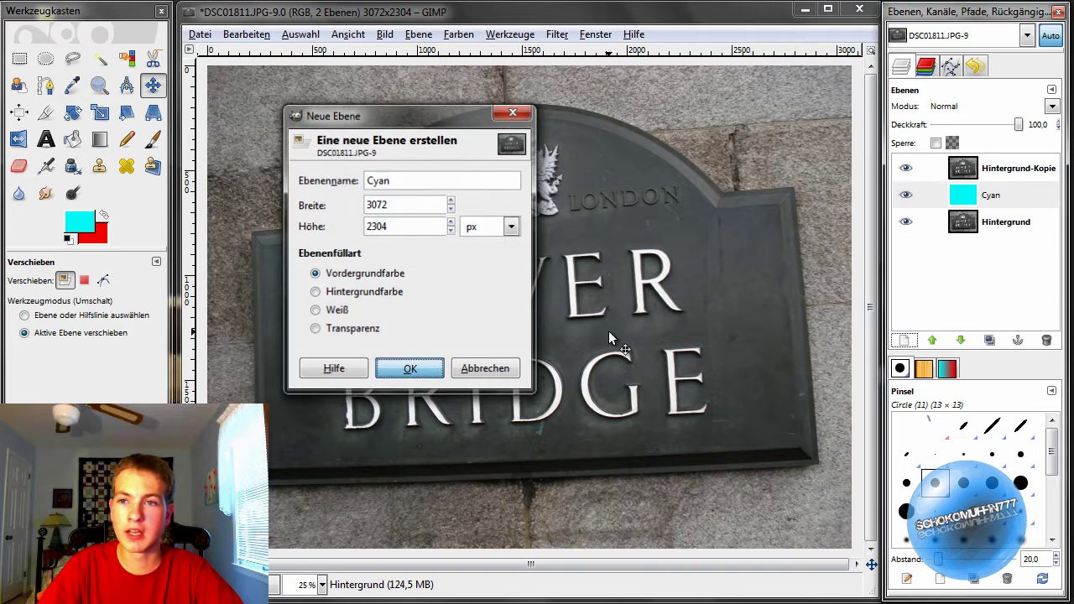
{"action": "left_click", "coordinate": [991, 173]}
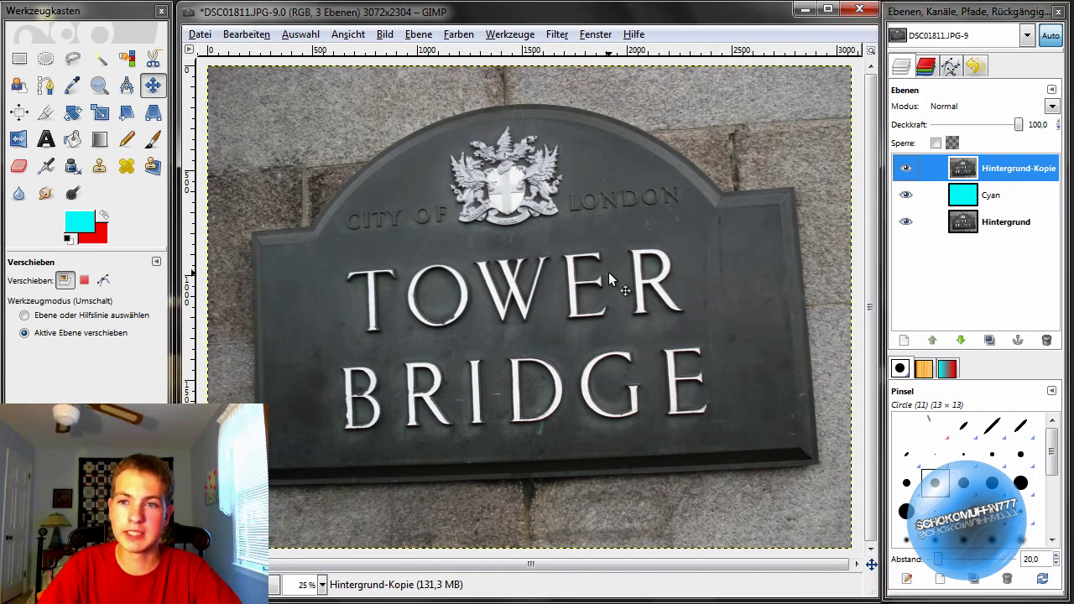
{"action": "left_click", "coordinate": [608, 272]}
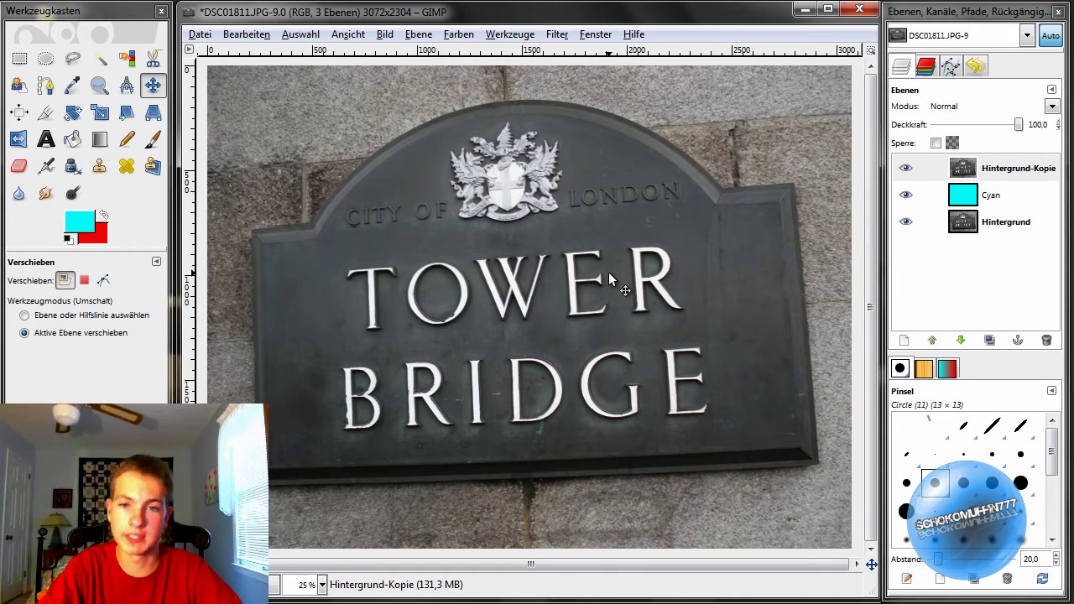
Step: Nudge Hintergrund-Kopie two steps up and three steps left with the arrow keys
{"action": "key", "text": "Up"}
{"action": "key", "text": "Up"}
{"action": "key", "text": "Up"}
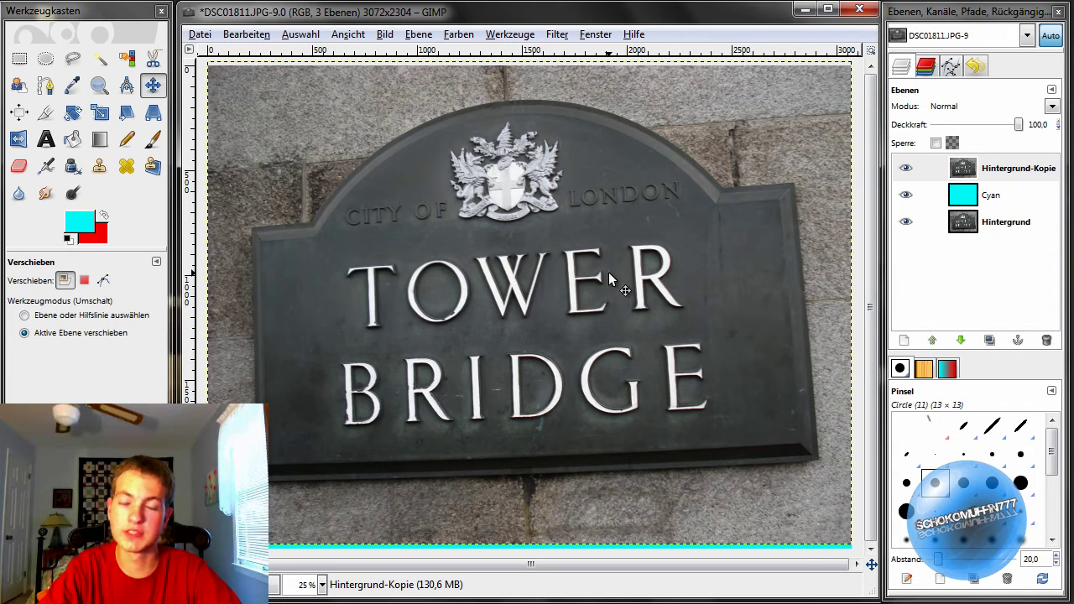
{"action": "key", "text": "Up"}
{"action": "key", "text": "Up"}
{"action": "key", "text": "Up"}
{"action": "key", "text": "Left"}
{"action": "key", "text": "Left"}
{"action": "key", "text": "Left"}
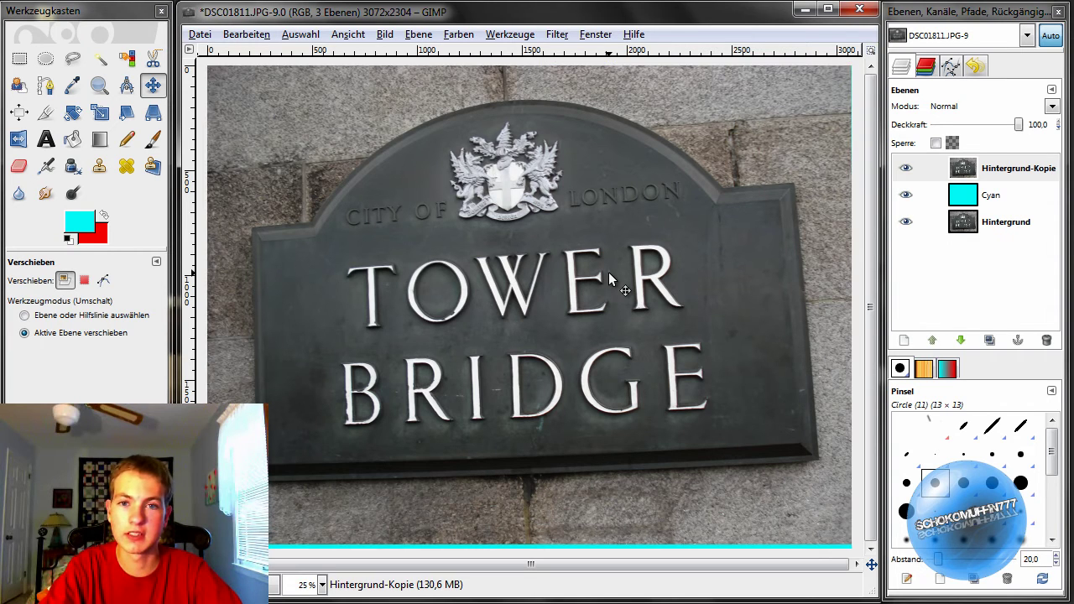
{"action": "key", "text": "Left"}
{"action": "key", "text": "Left"}
{"action": "key", "text": "Left"}
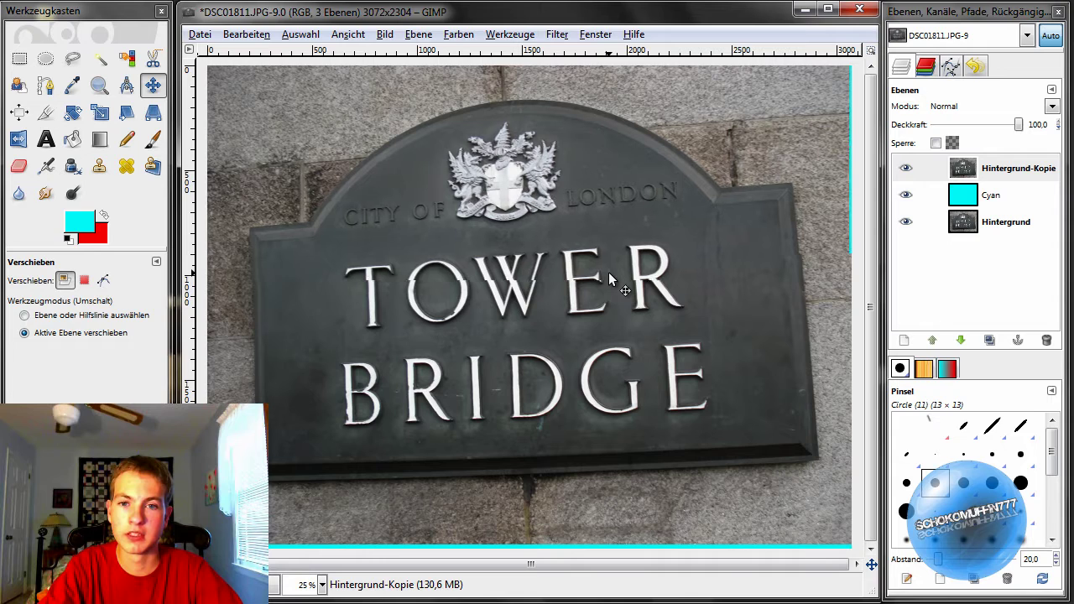
{"action": "key", "text": "Left"}
{"action": "key", "text": "Left"}
{"action": "key", "text": "Left"}
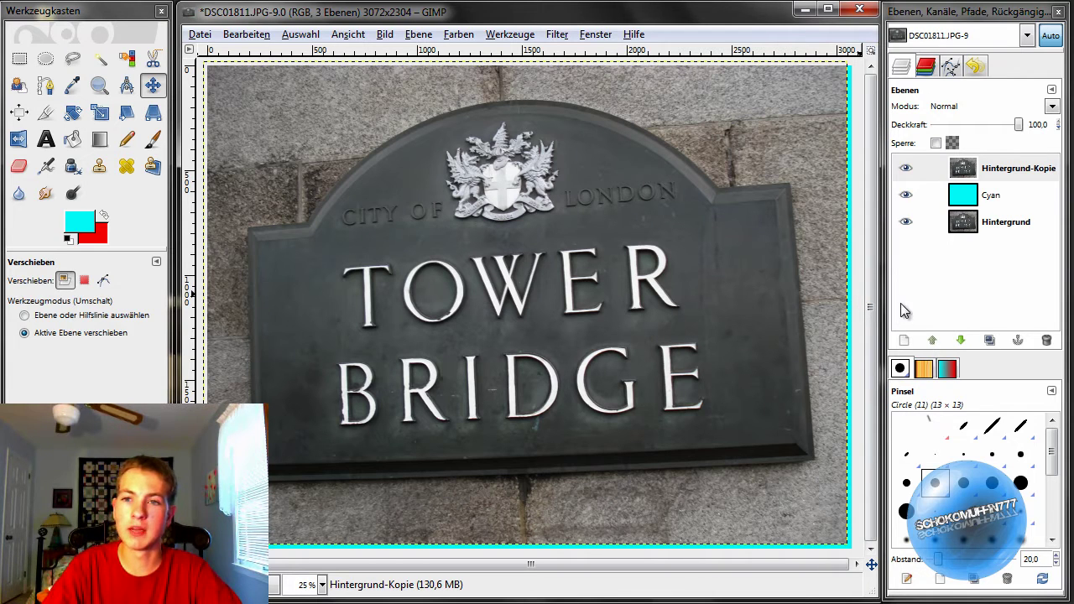
Step: Add a layer named 'Red' filled with the background colour above Hintergrund-Kopie
{"action": "left_click", "coordinate": [979, 175]}
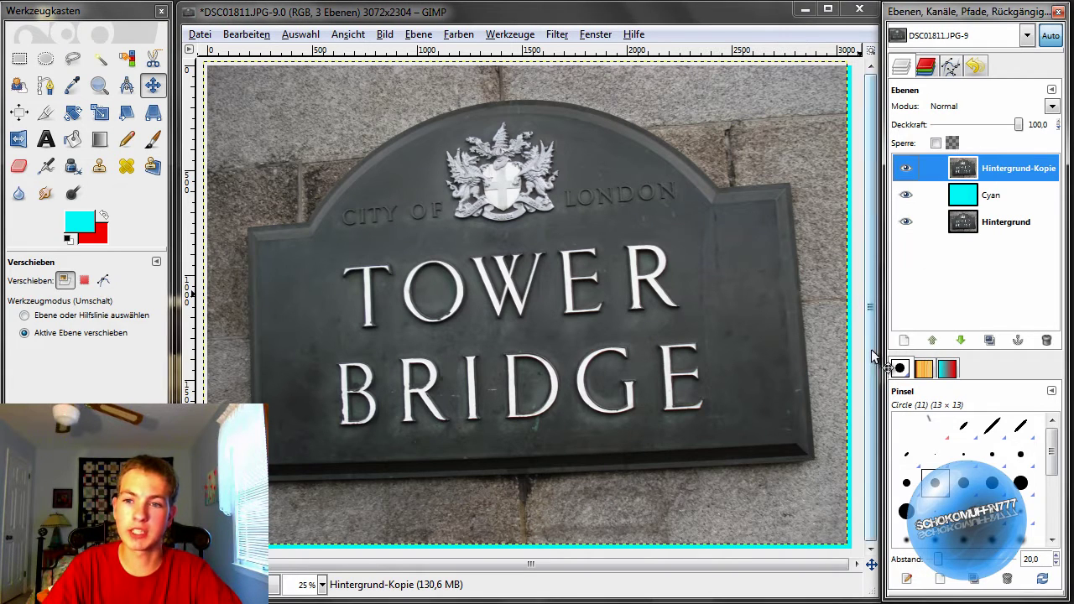
{"action": "left_click", "coordinate": [905, 341]}
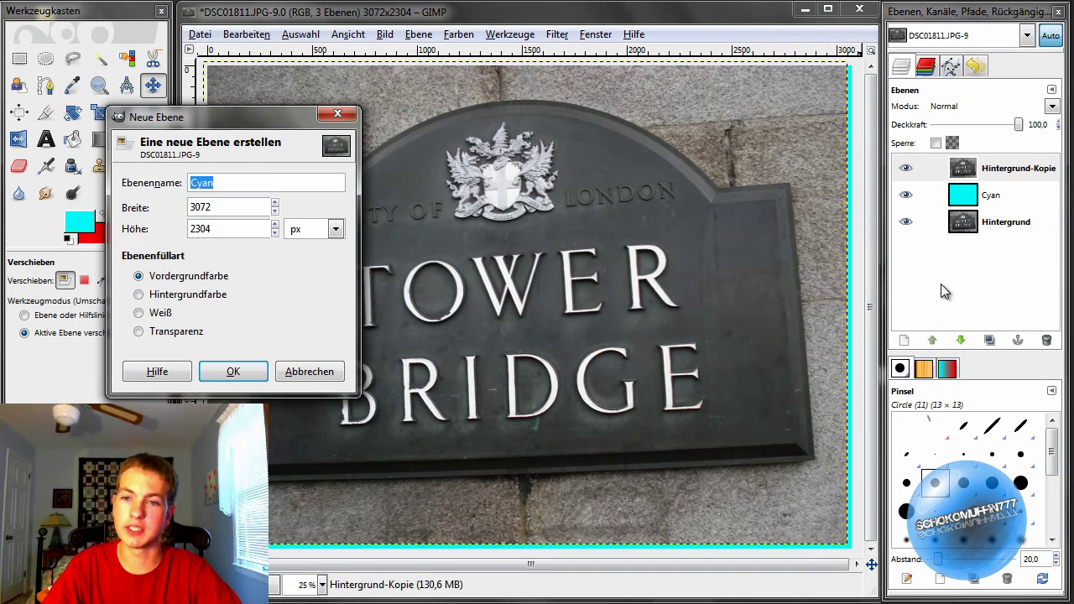
{"action": "left_click_drag", "start_coordinate": [217, 118], "coordinate": [424, 123]}
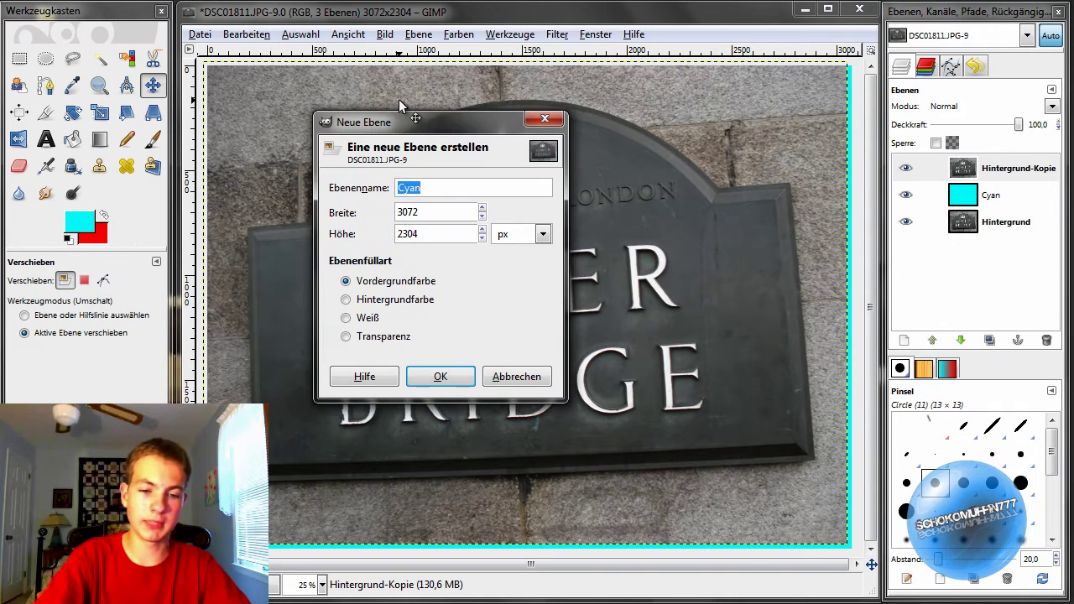
{"action": "type", "text": "Red"}
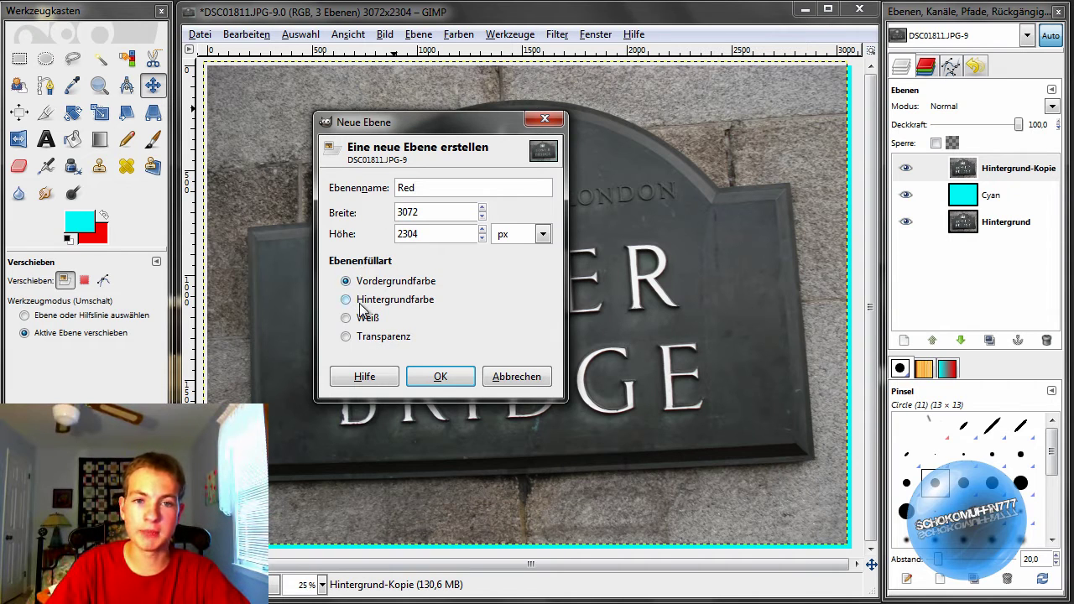
{"action": "left_click", "coordinate": [350, 303]}
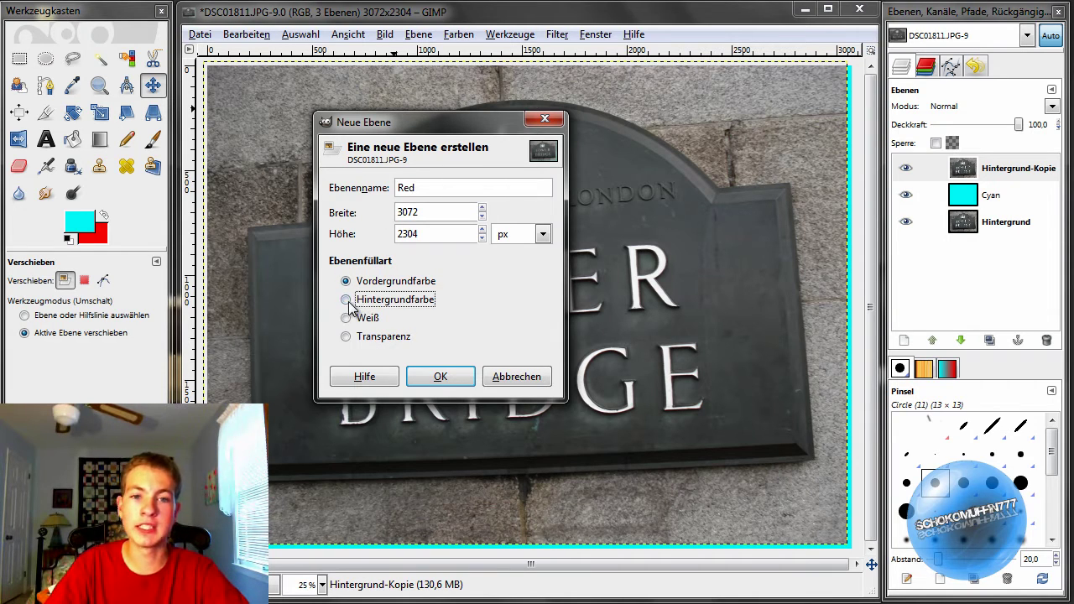
{"action": "left_click", "coordinate": [439, 377]}
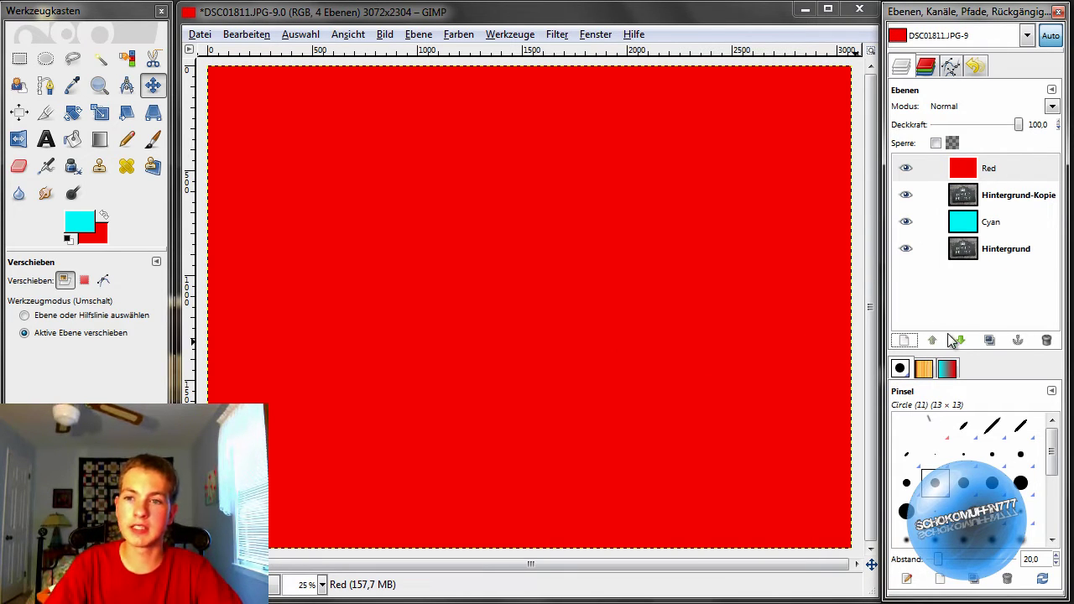
Step: Set the Cyan layer's mode to Bildschirm and hide the Red and Hintergrund-Kopie layers
{"action": "left_click", "coordinate": [987, 224]}
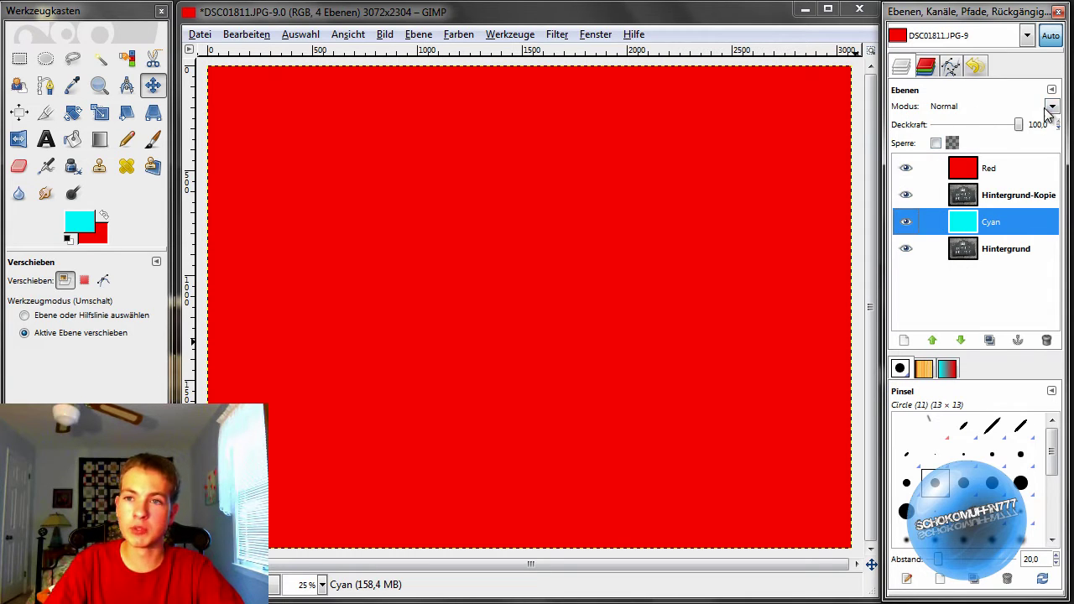
{"action": "left_click", "coordinate": [1054, 112]}
{"action": "left_click", "coordinate": [982, 207]}
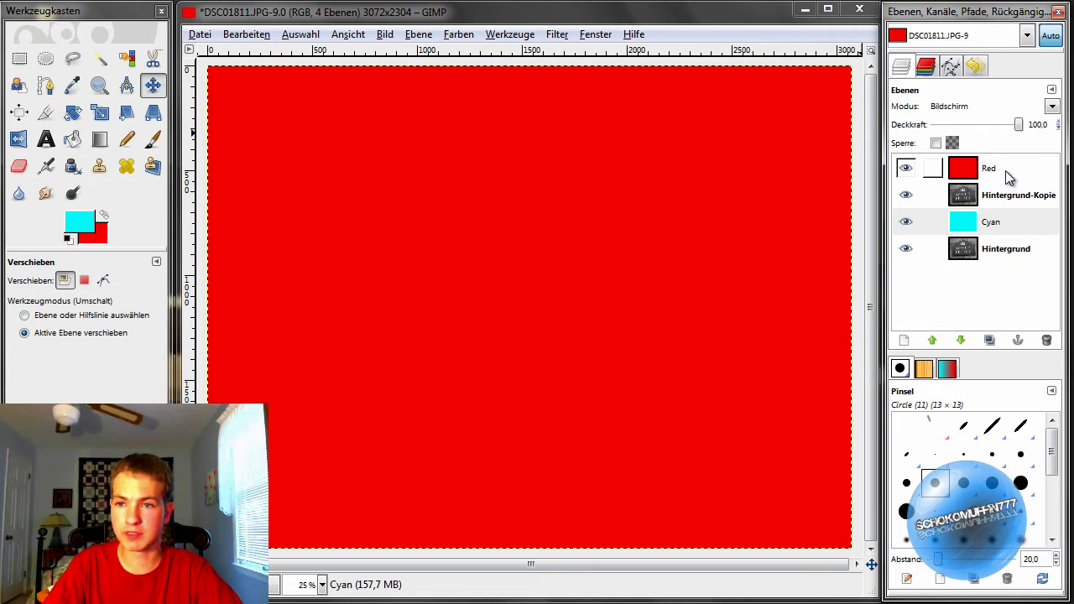
{"action": "left_click", "coordinate": [907, 169]}
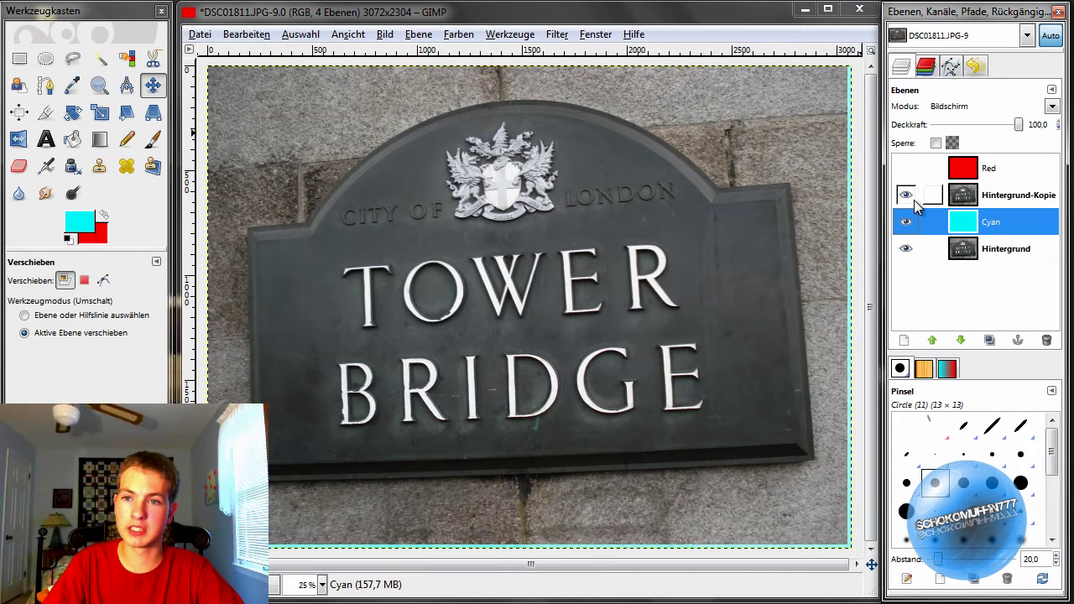
{"action": "left_click", "coordinate": [907, 195]}
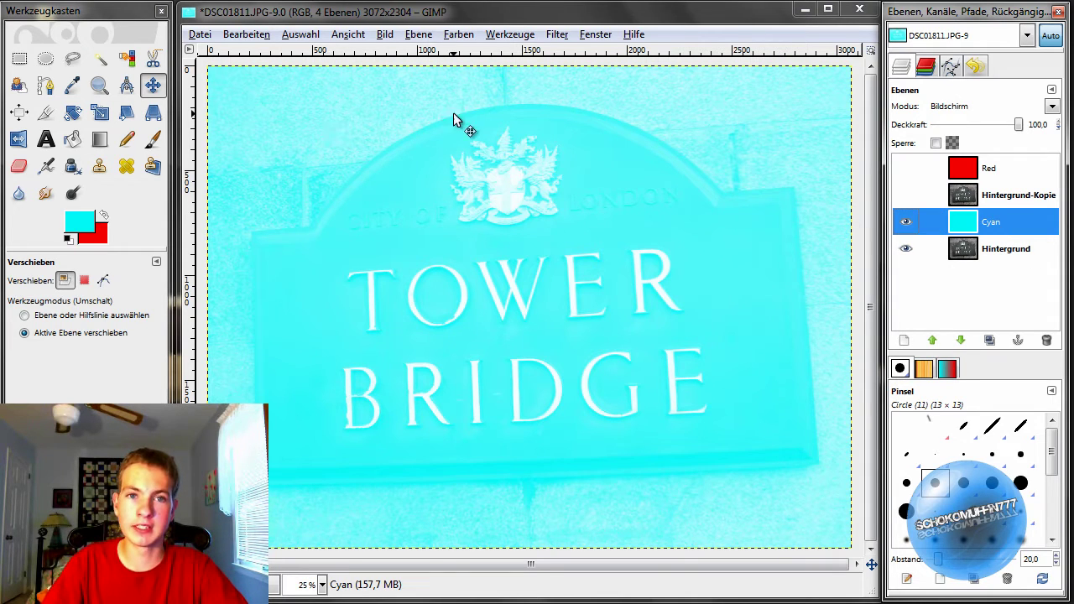
Step: Merge visible layers with 'Nach Bedarf erweitert', combining Cyan into Hintergrund
{"action": "left_click", "coordinate": [386, 35]}
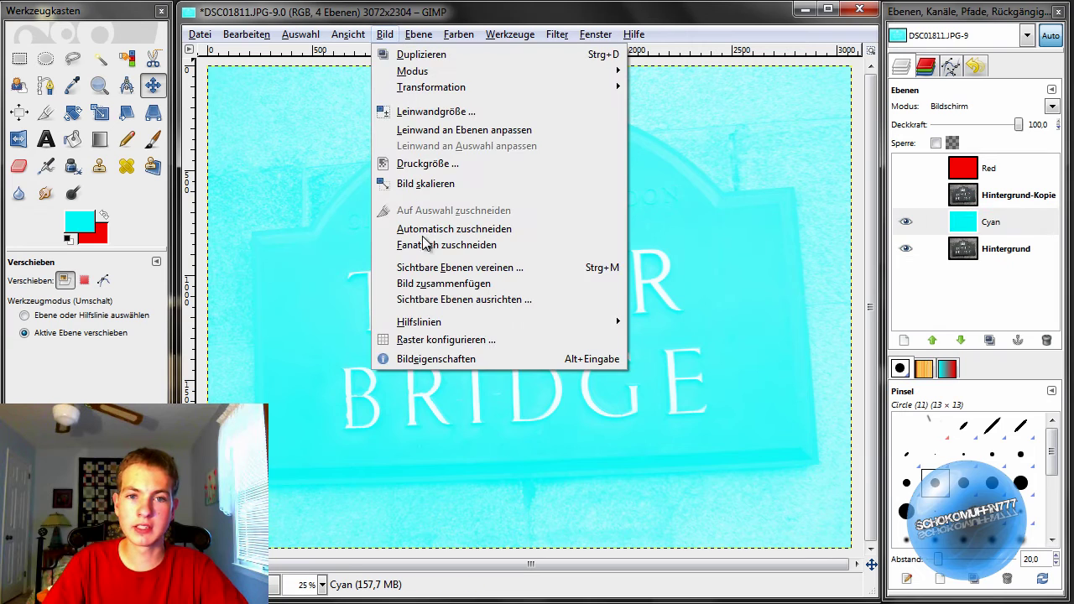
{"action": "left_click", "coordinate": [547, 272]}
{"action": "mouse_move", "coordinate": [243, 134]}
{"action": "left_mouse_down"}
{"action": "mouse_move", "coordinate": [545, 122]}
{"action": "mouse_move", "coordinate": [540, 99]}
{"action": "left_mouse_up"}
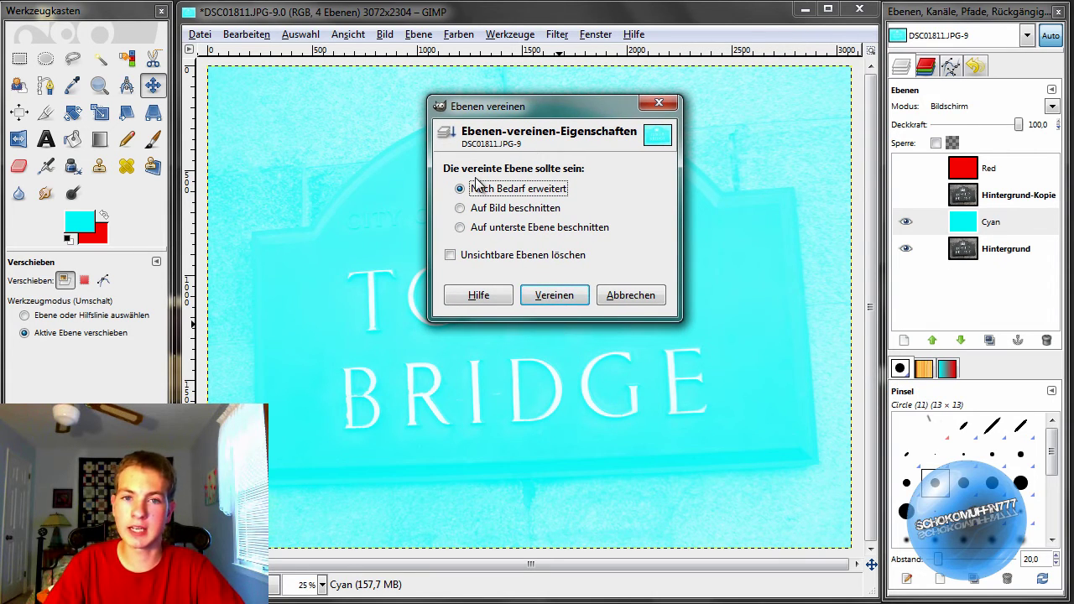
{"action": "left_click", "coordinate": [573, 299]}
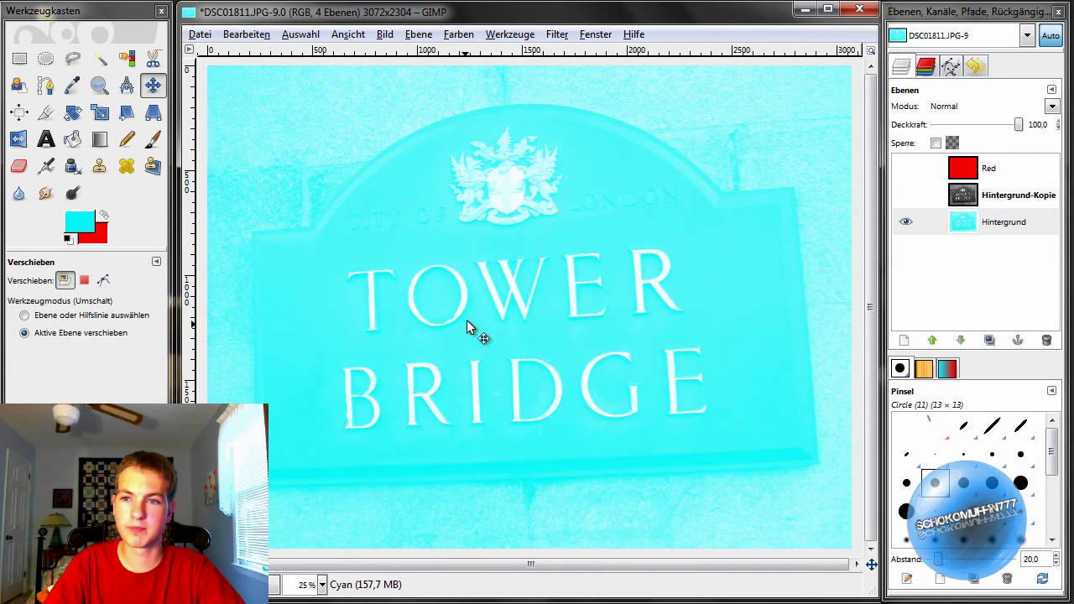
Step: Hide Hintergrund, show the Red layer, and set Red's mode to Bildschirm
{"action": "left_click", "coordinate": [902, 222]}
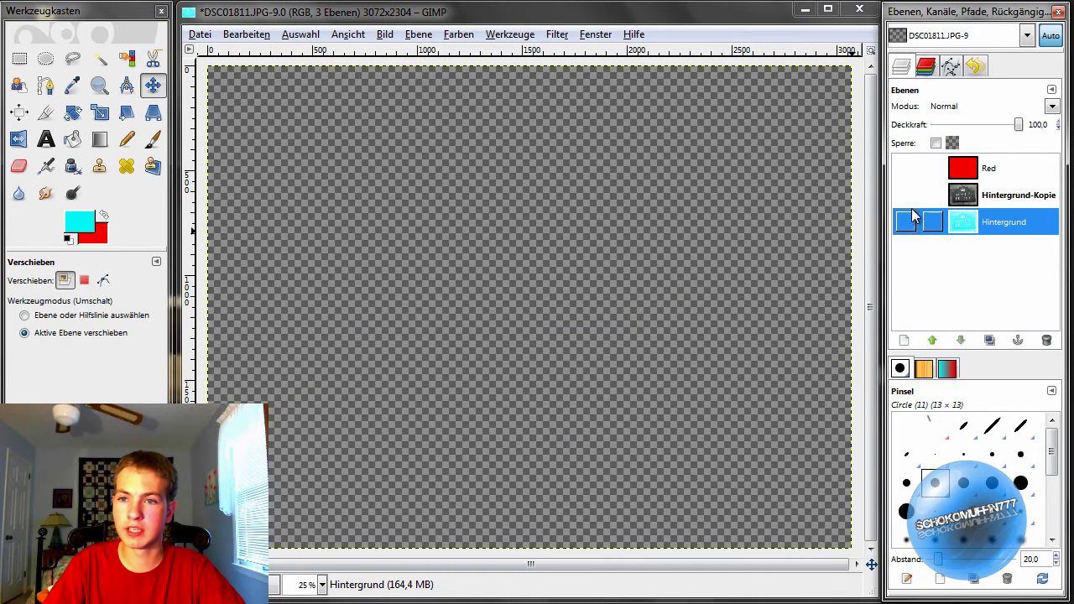
{"action": "left_click", "coordinate": [905, 168]}
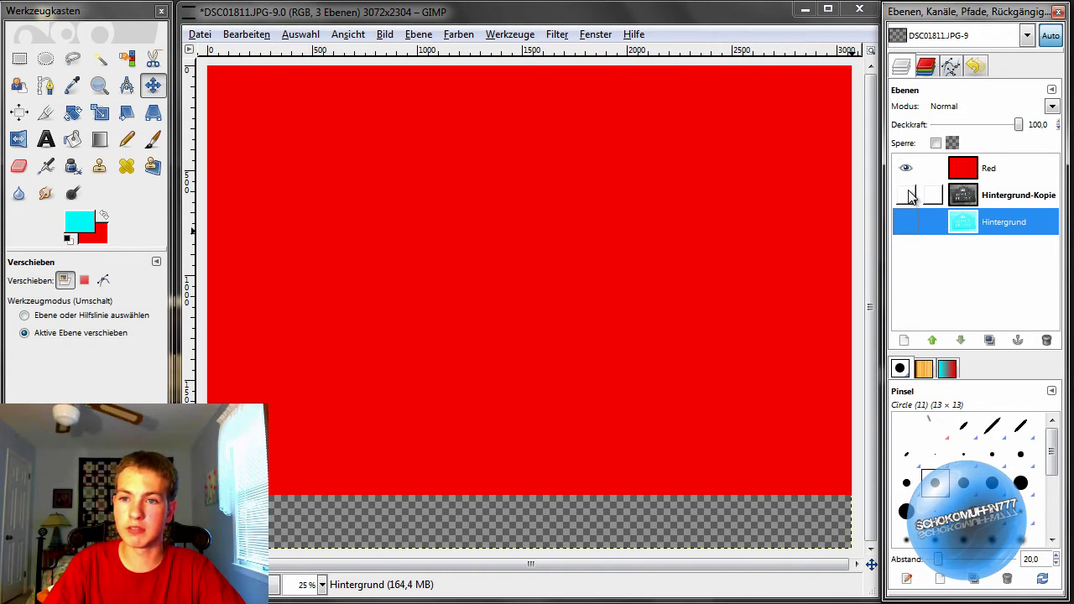
{"action": "left_click", "coordinate": [983, 170]}
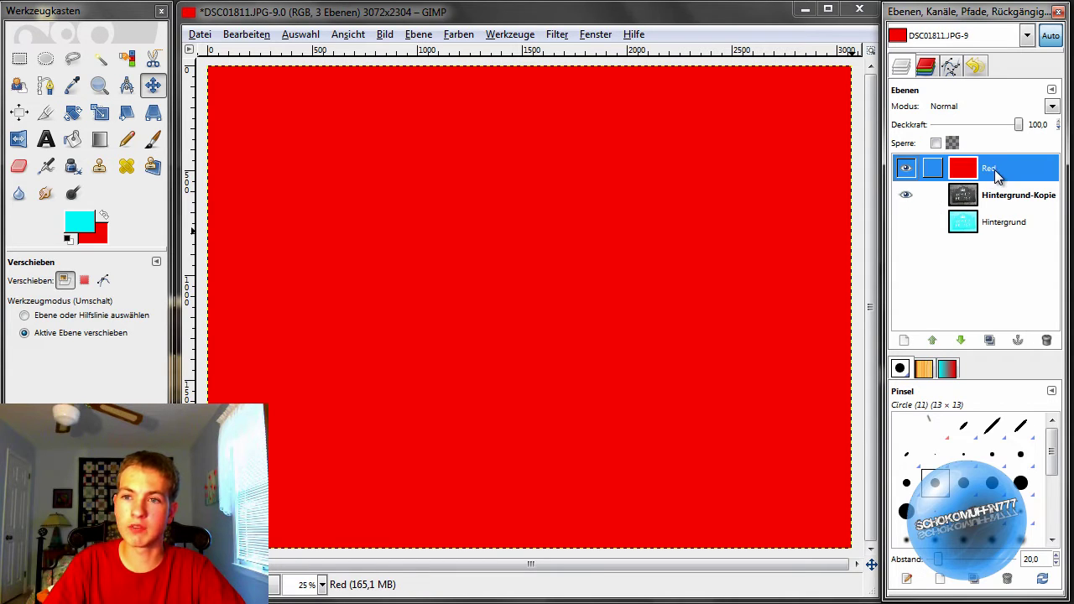
{"action": "left_click", "coordinate": [1053, 108]}
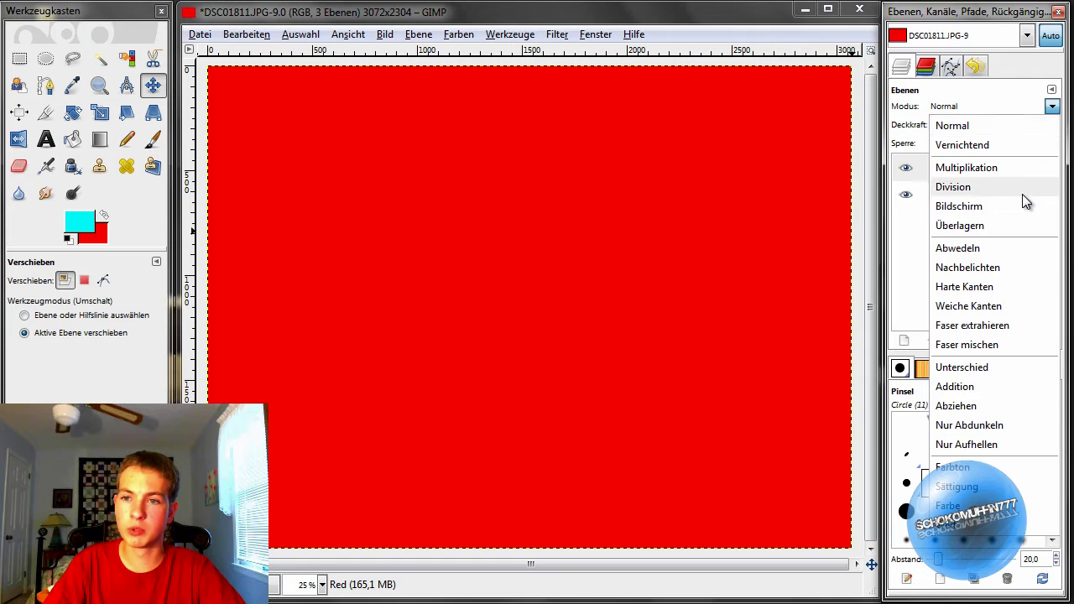
{"action": "key", "text": "Escape"}
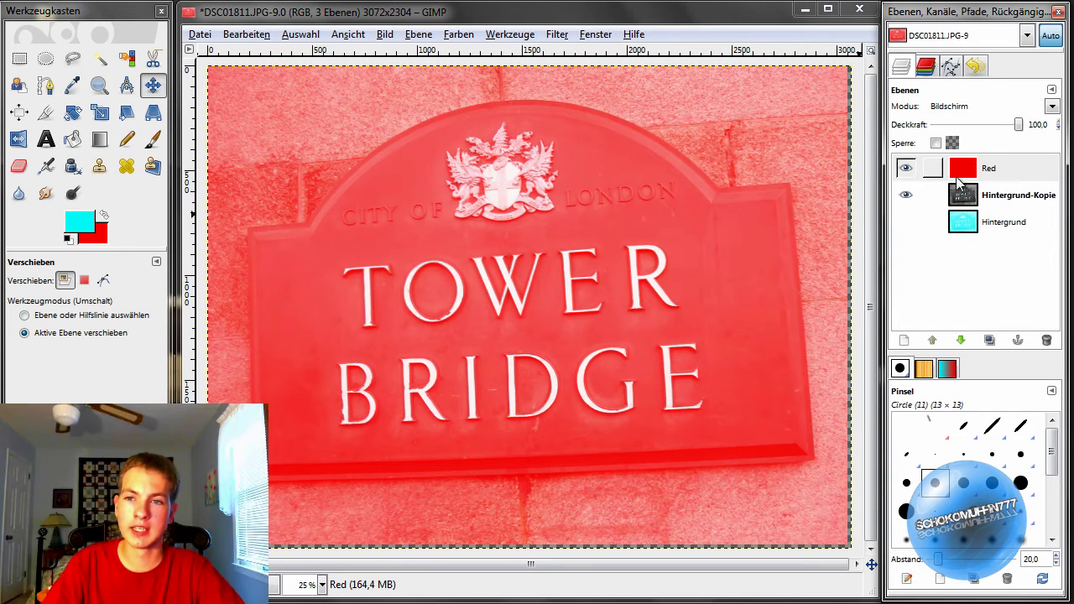
Step: Merge visible layers to fold Red into Hintergrund-Kopie, then show Hintergrund again
{"action": "left_click", "coordinate": [385, 35]}
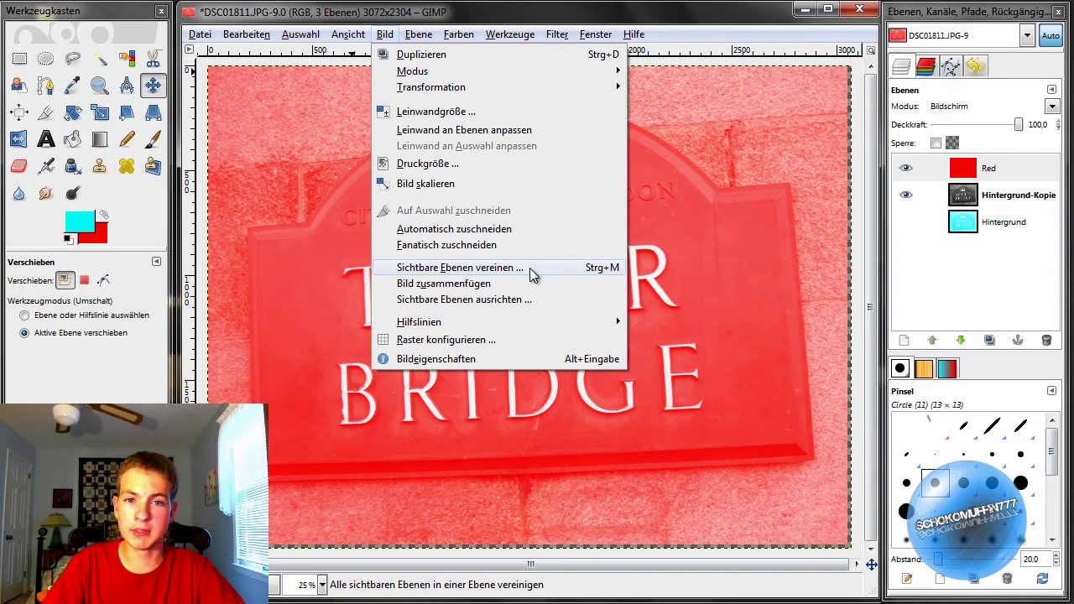
{"action": "left_click", "coordinate": [530, 268]}
{"action": "mouse_move", "coordinate": [322, 143]}
{"action": "left_mouse_down"}
{"action": "mouse_move", "coordinate": [507, 140]}
{"action": "mouse_move", "coordinate": [551, 126]}
{"action": "left_mouse_up"}
{"action": "left_click", "coordinate": [521, 328]}
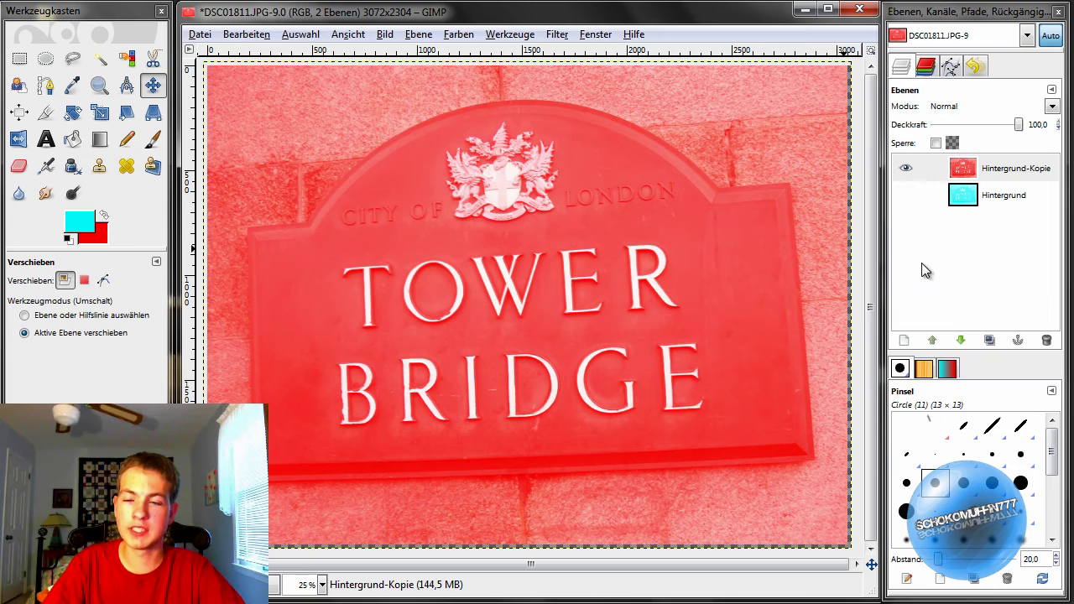
{"action": "left_click", "coordinate": [906, 195]}
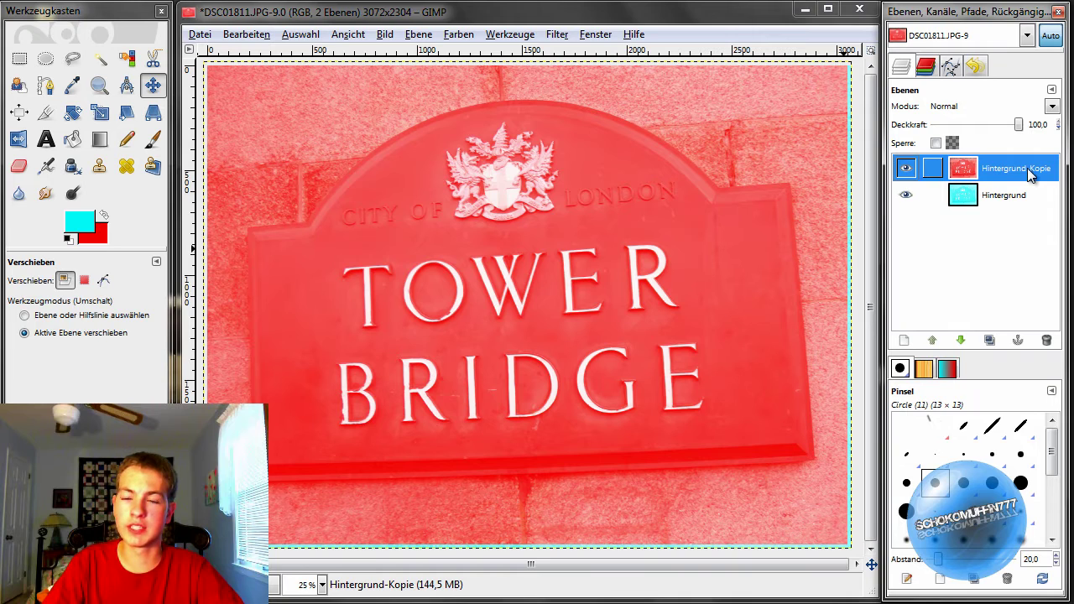
Step: Set the Hintergrund-Kopie layer's mode to Multiplikation
{"action": "left_click", "coordinate": [1052, 106]}
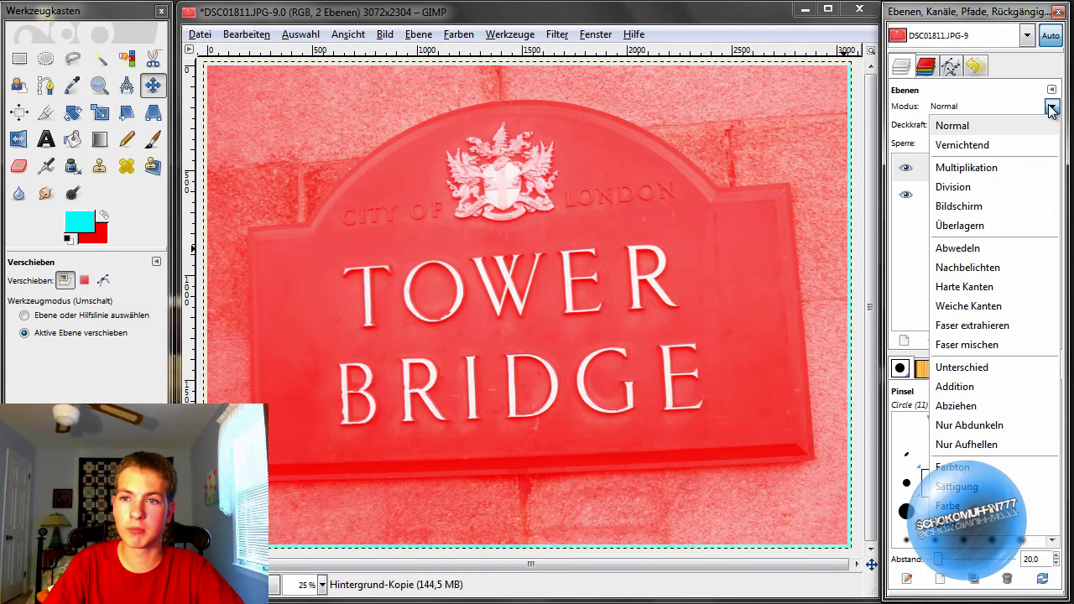
{"action": "left_click", "coordinate": [980, 172]}
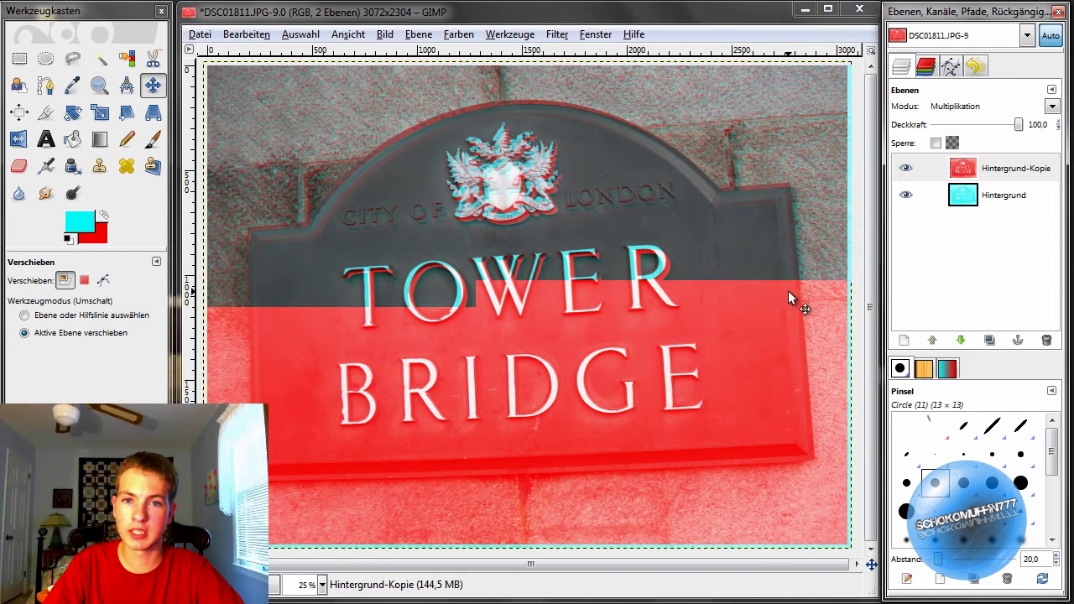